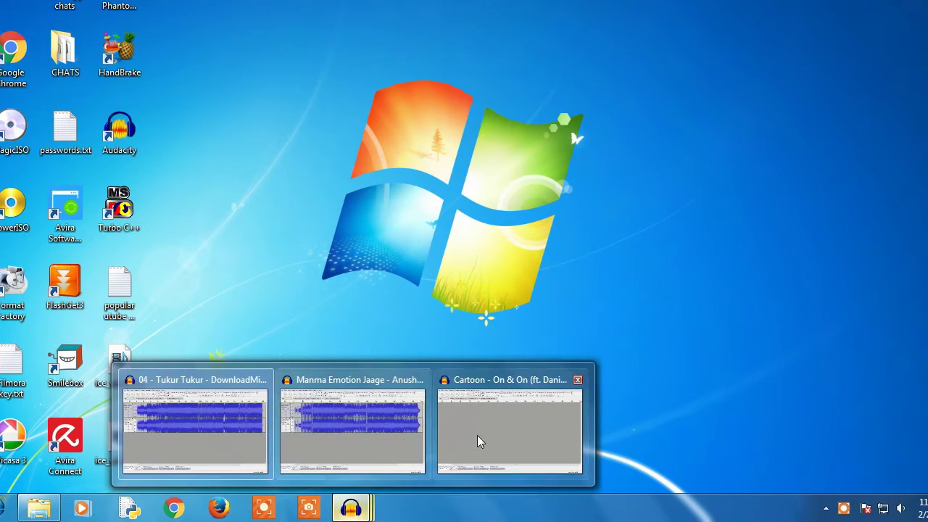
Import 'Cartoon - On & On (ft. Daniel Levi).mp3' from Youtube Audio as a stereo track.
click(477, 436)
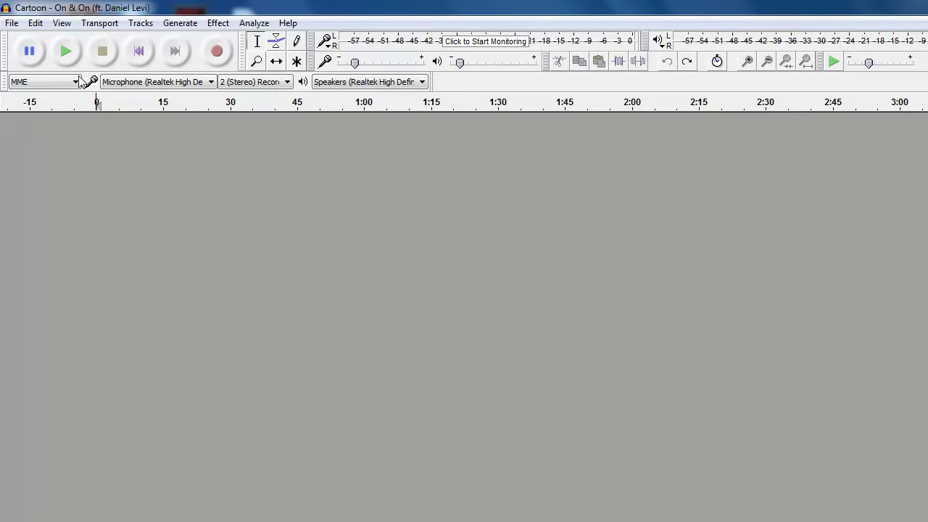
click(6, 23)
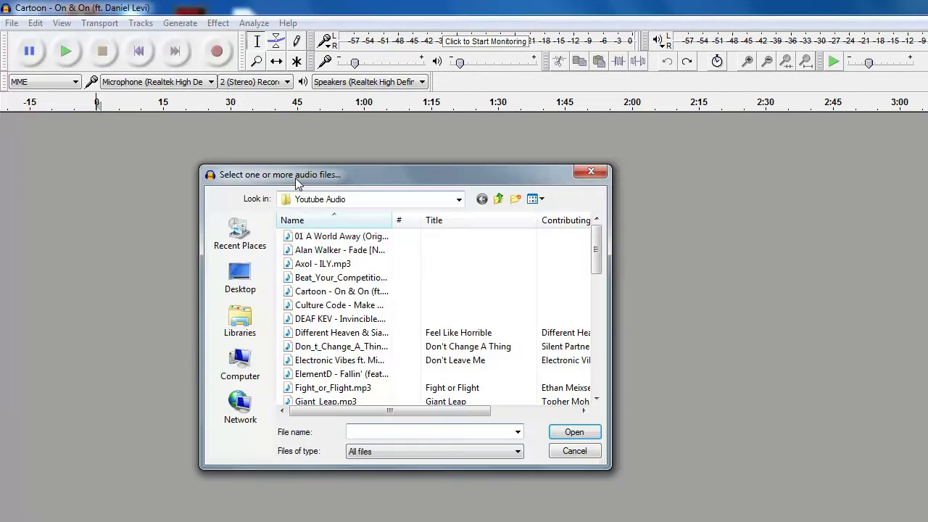
mouse_move(208, 180)
mouse_down()
mouse_move(285, 203)
mouse_move(288, 191)
mouse_up()
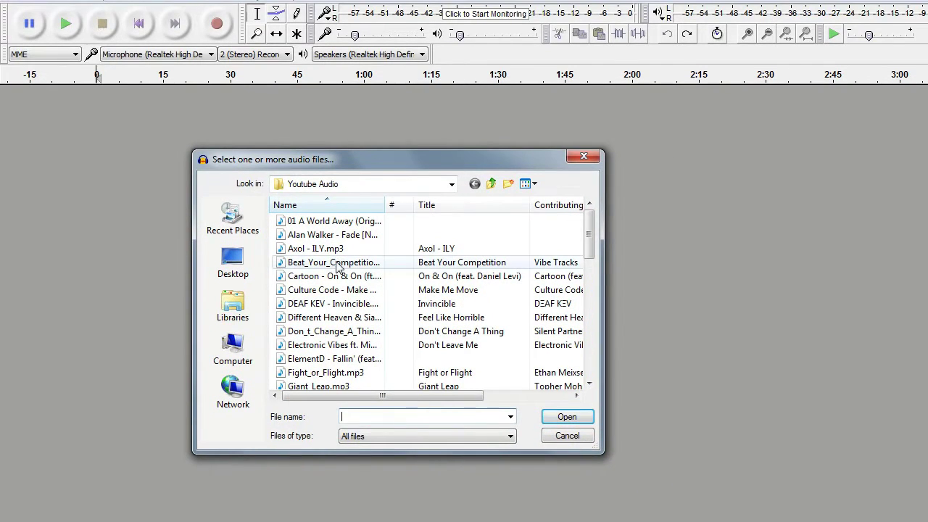
click(337, 289)
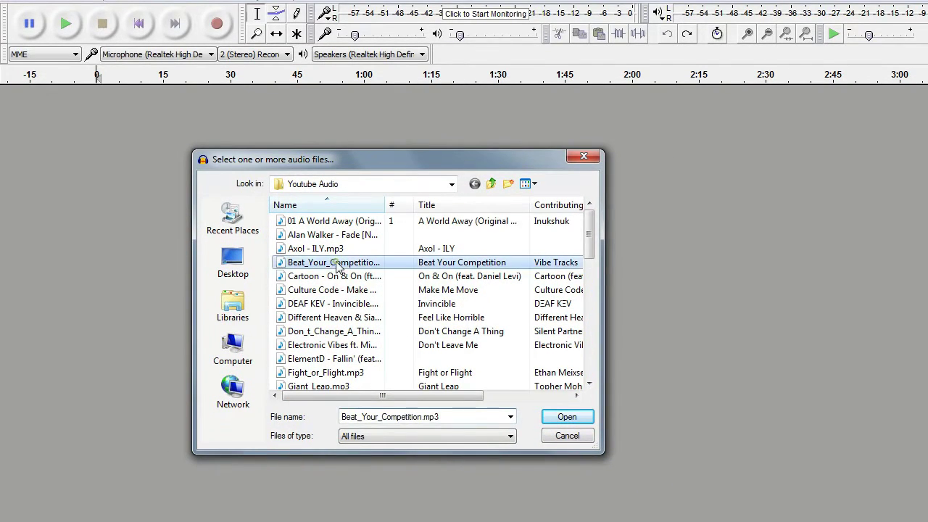
click(333, 281)
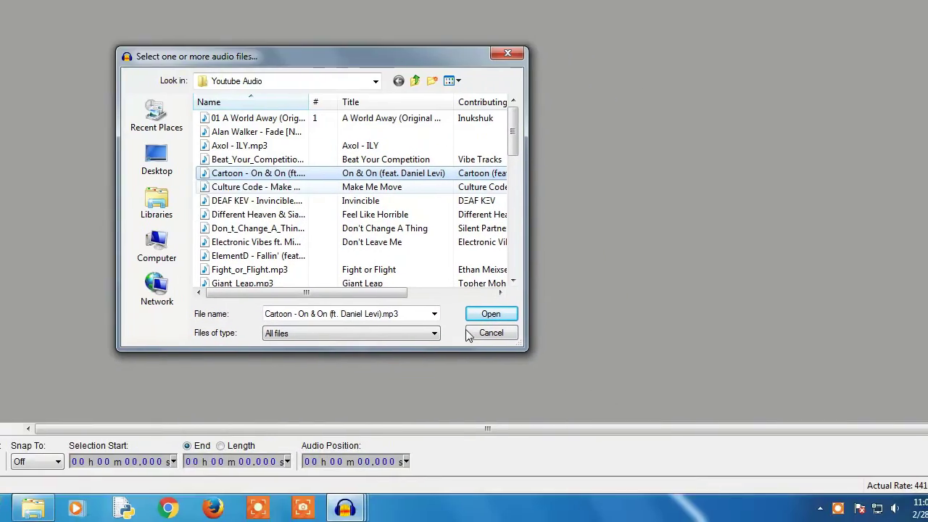
click(567, 398)
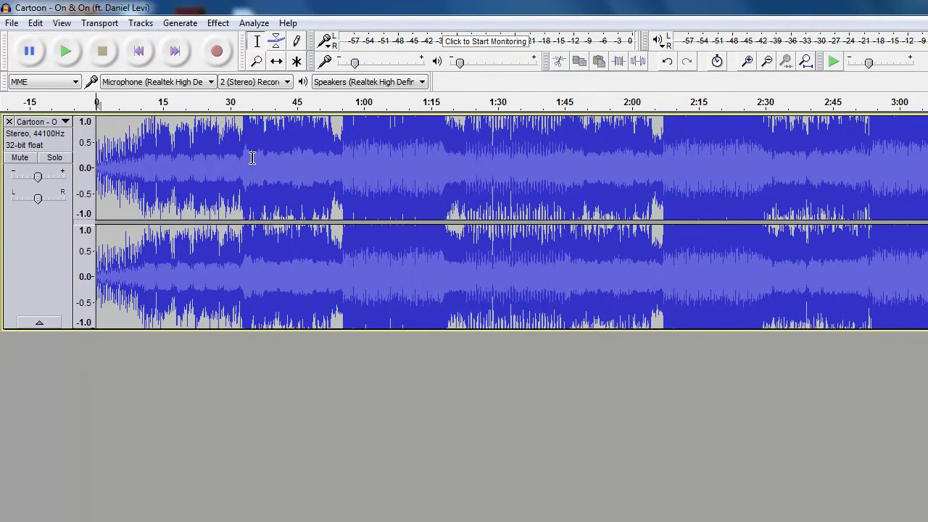
Play the song, restart playback from an early point, then stop it.
click(66, 51)
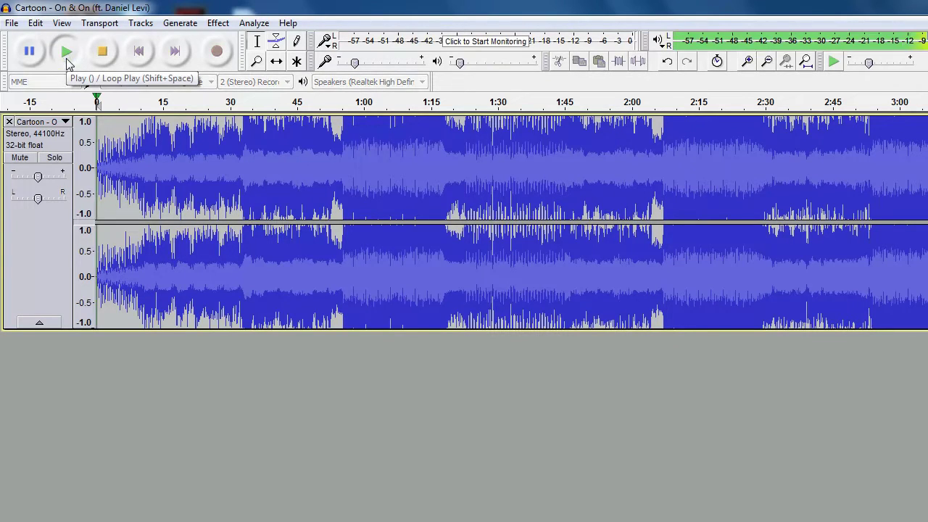
click(133, 154)
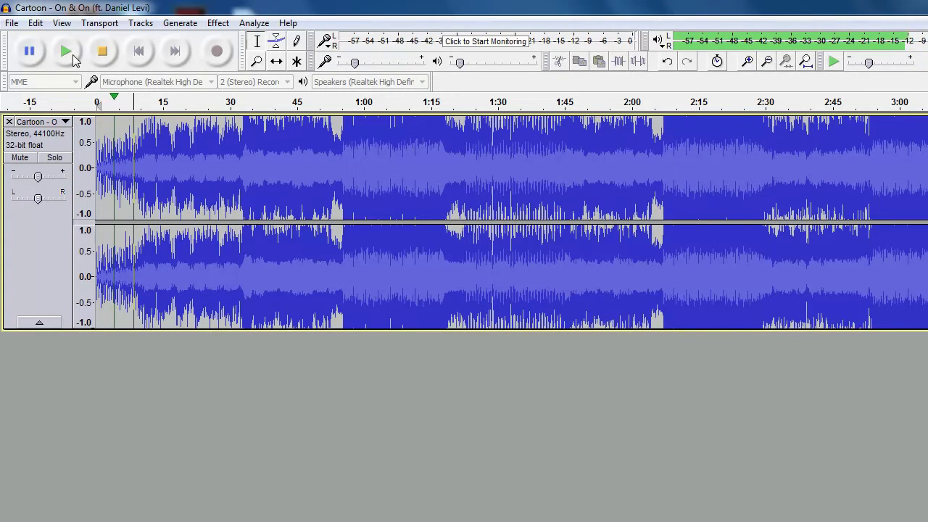
click(67, 52)
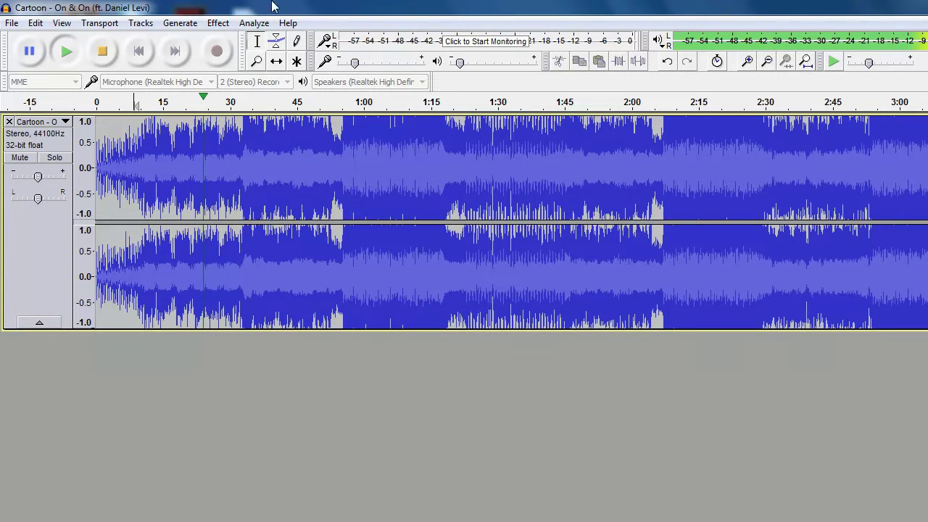
click(102, 51)
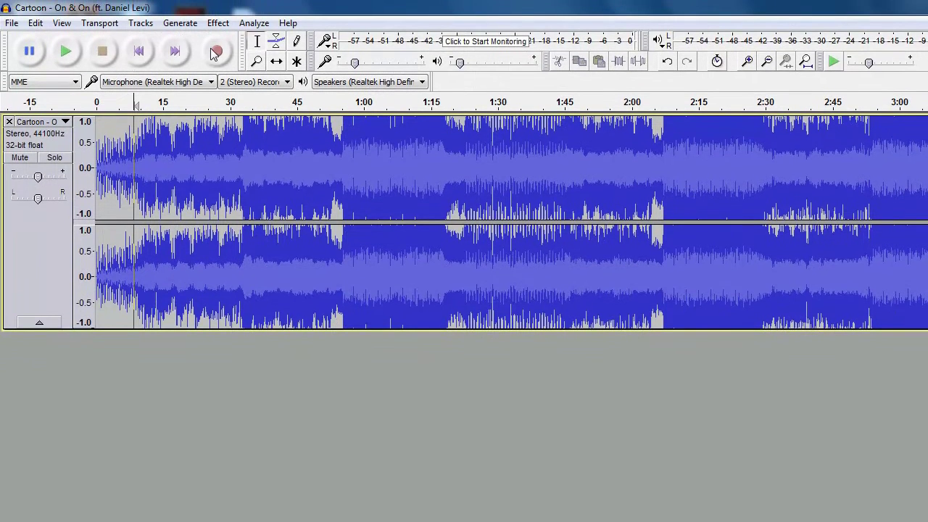
click(217, 23)
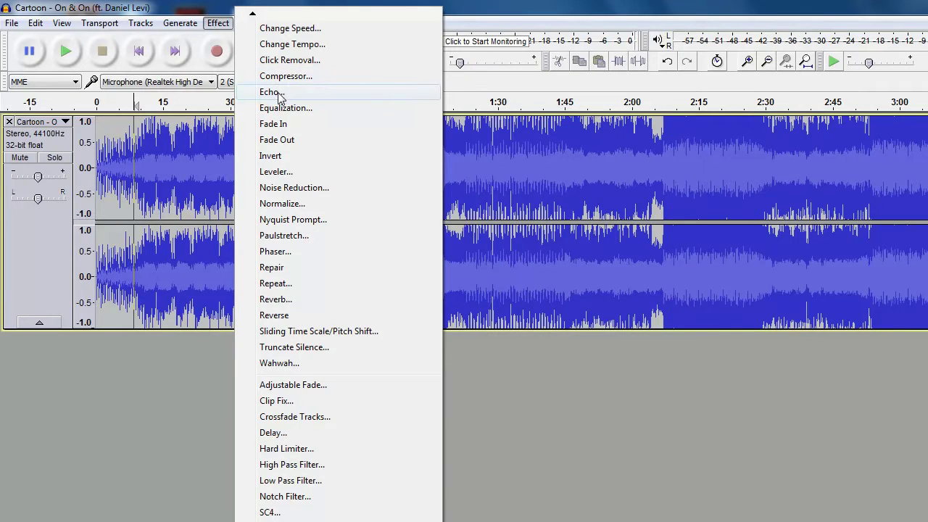
Apply Echo with 0.2 s delay time and 0.5 decay factor to the song.
click(317, 92)
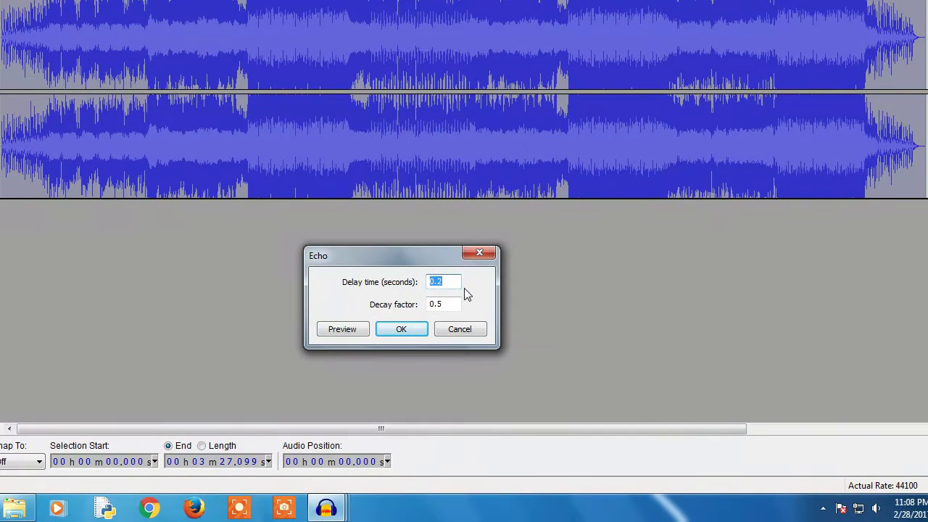
click(452, 281)
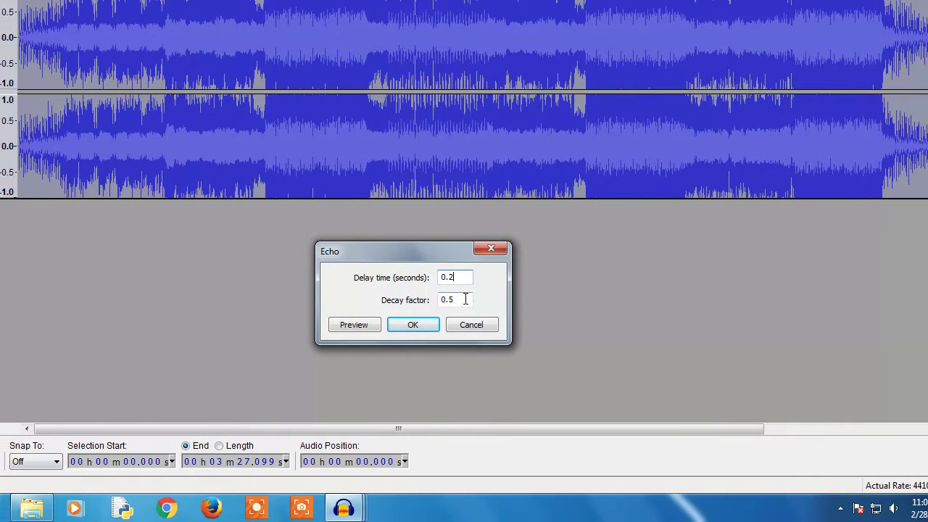
key(Tab)
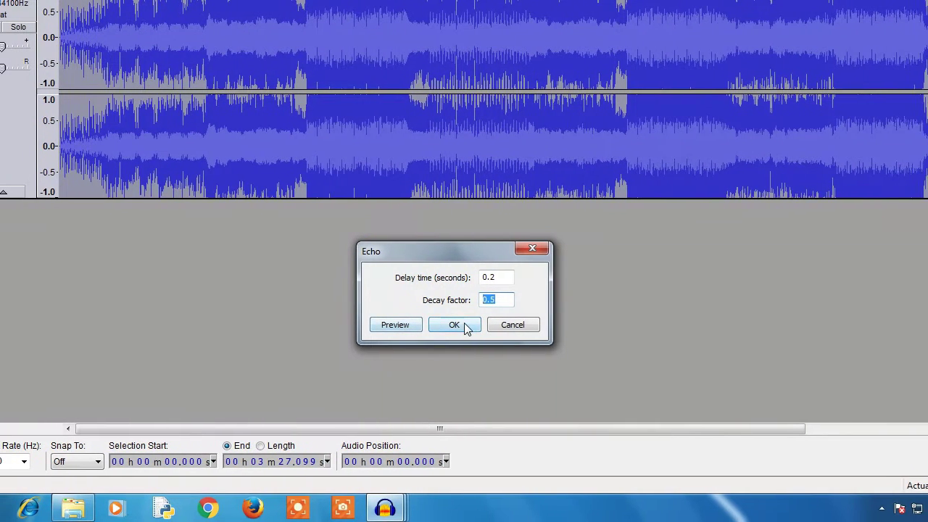
click(455, 325)
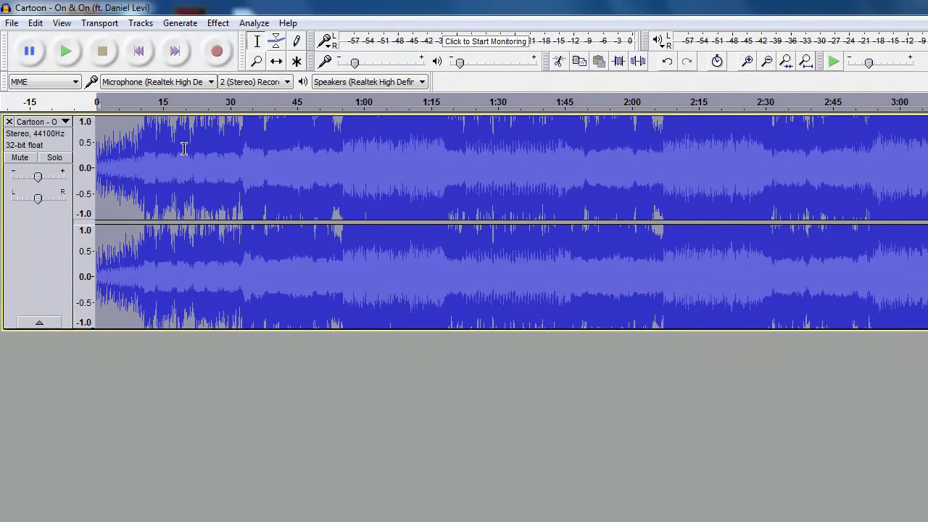
click(66, 53)
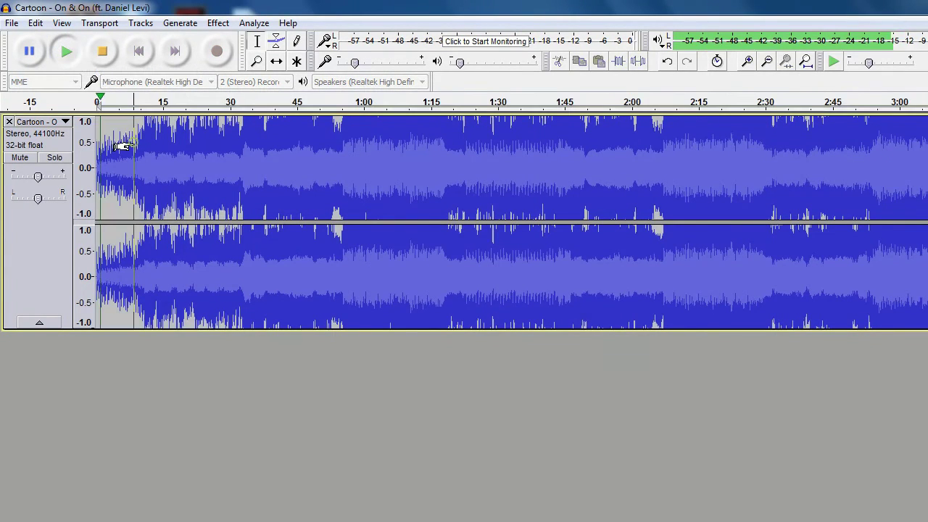
click(66, 52)
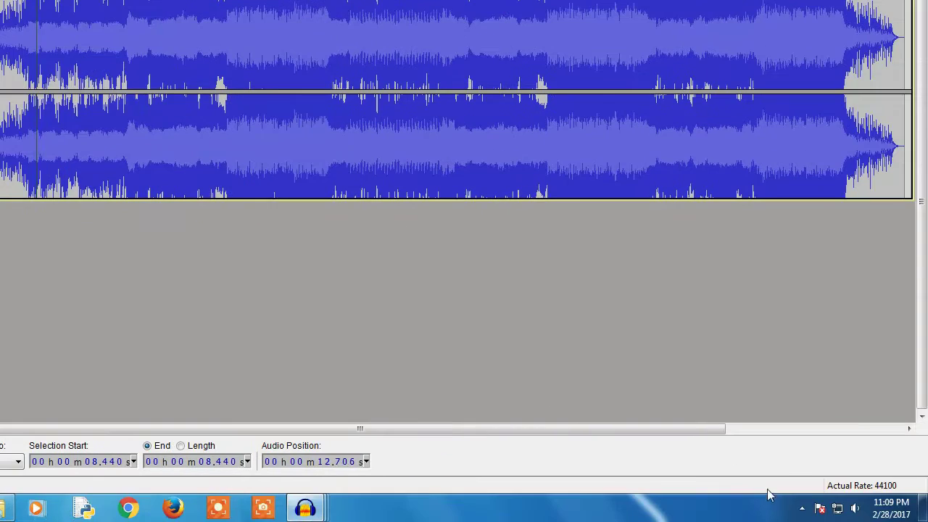
click(802, 508)
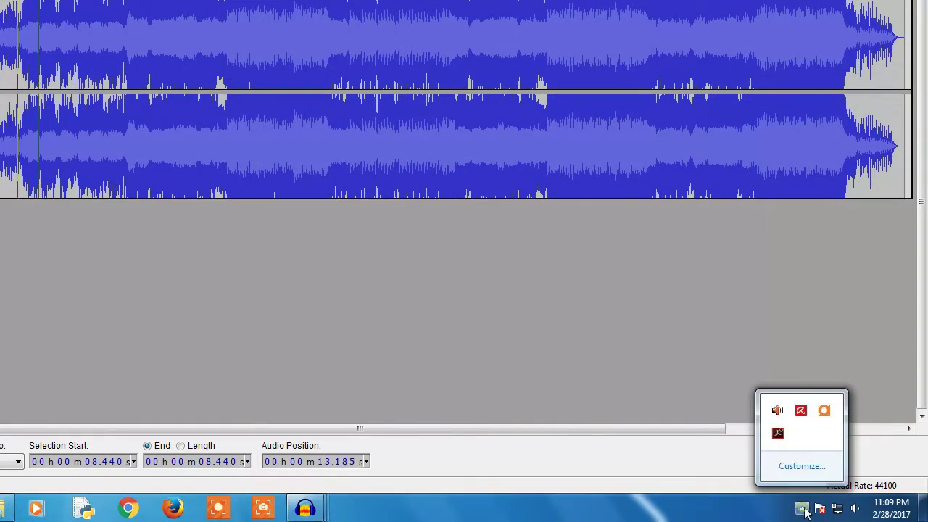
click(456, 274)
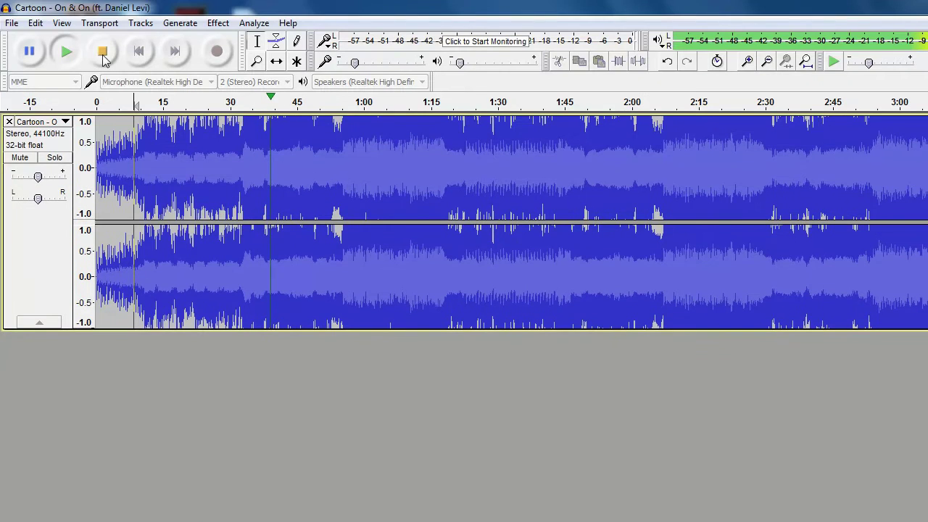
click(104, 57)
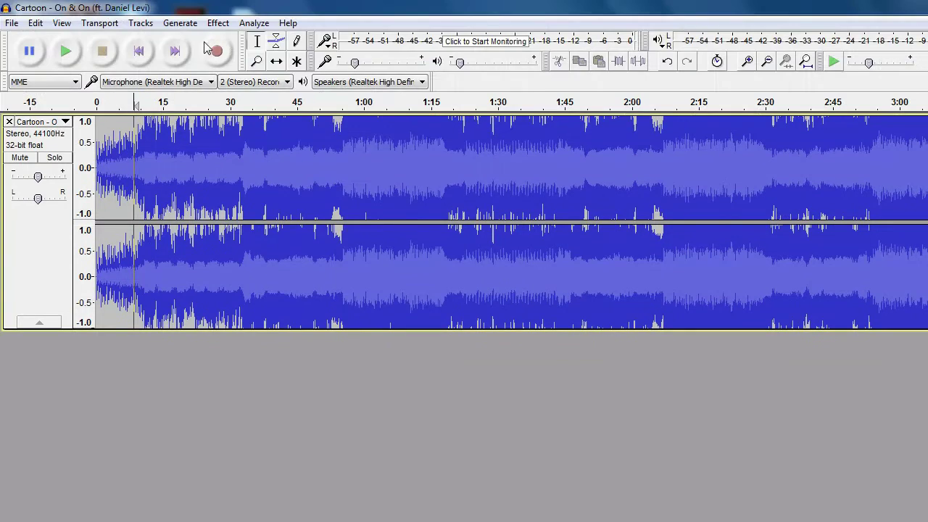
click(214, 24)
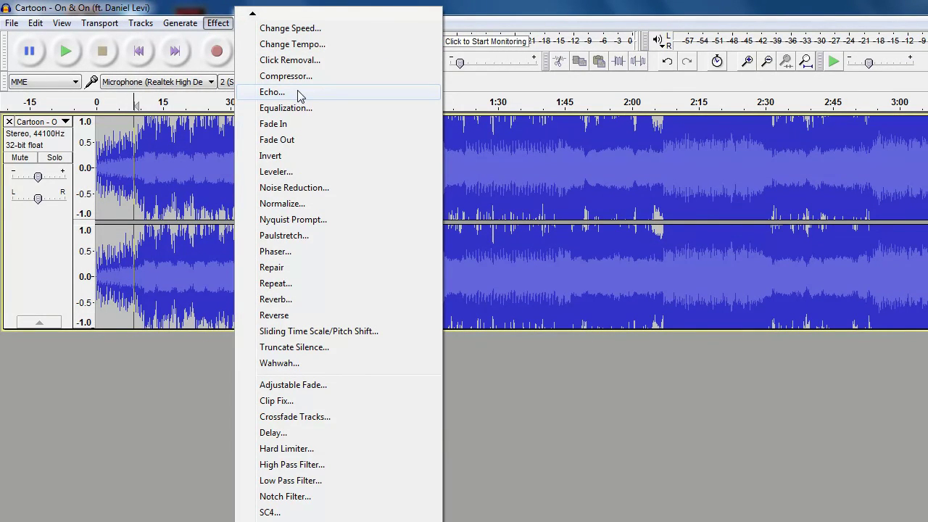
key(Escape)
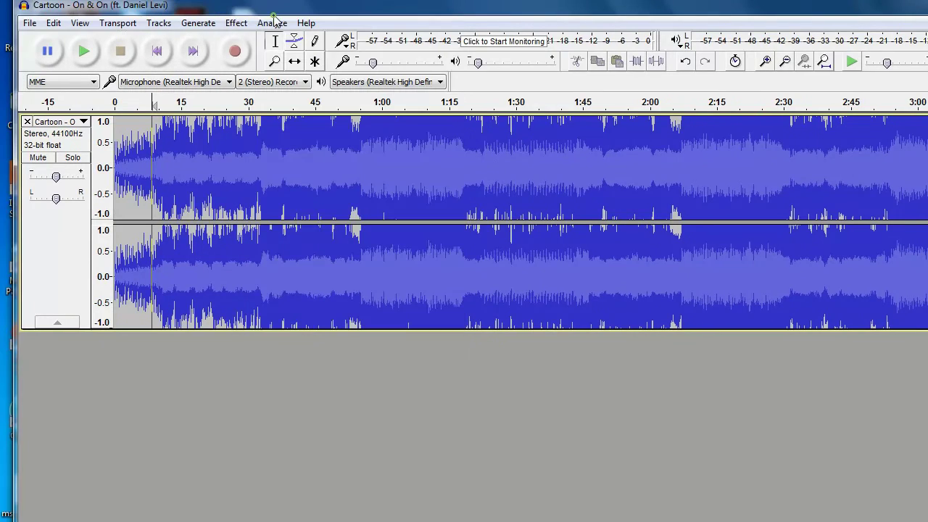